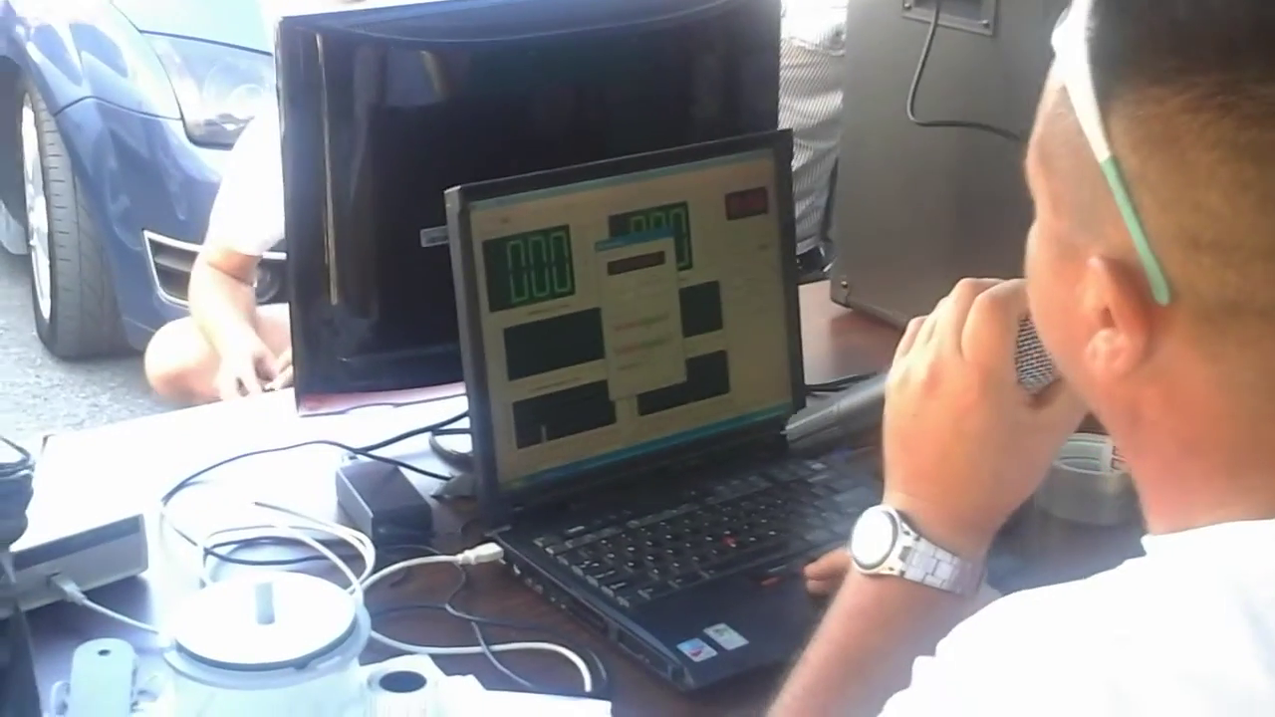
pyautogui.press('Return')
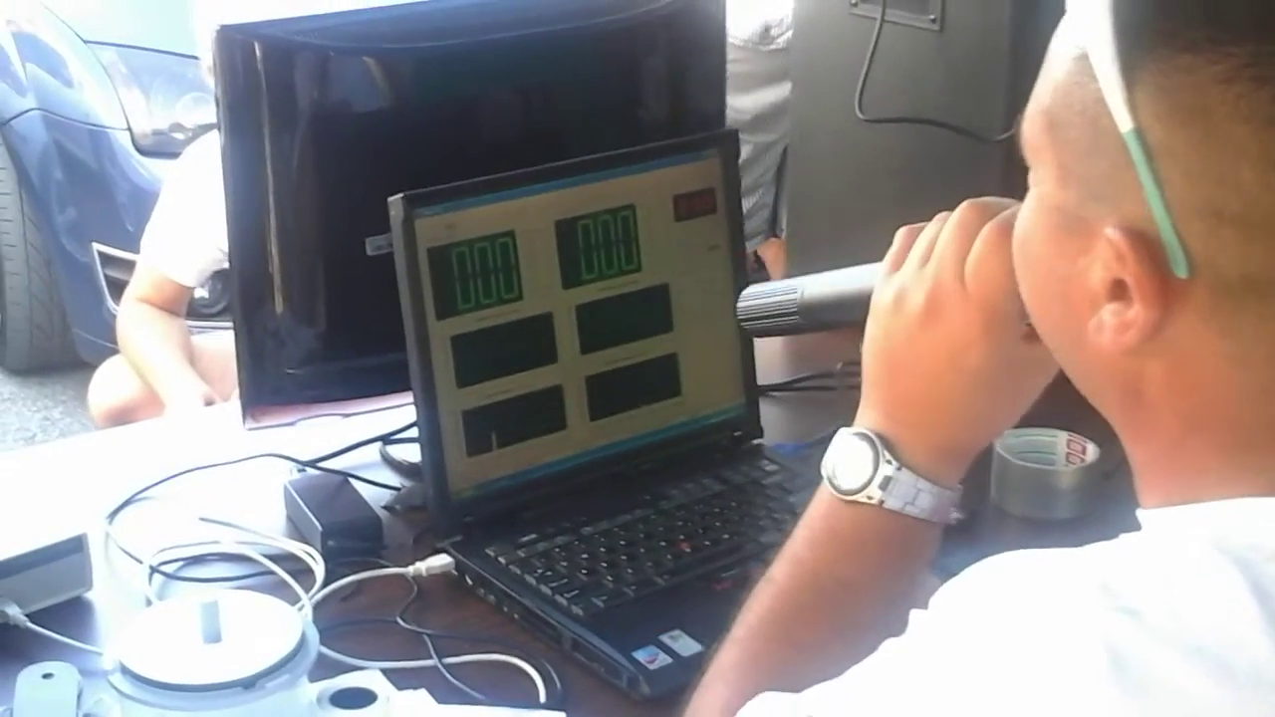